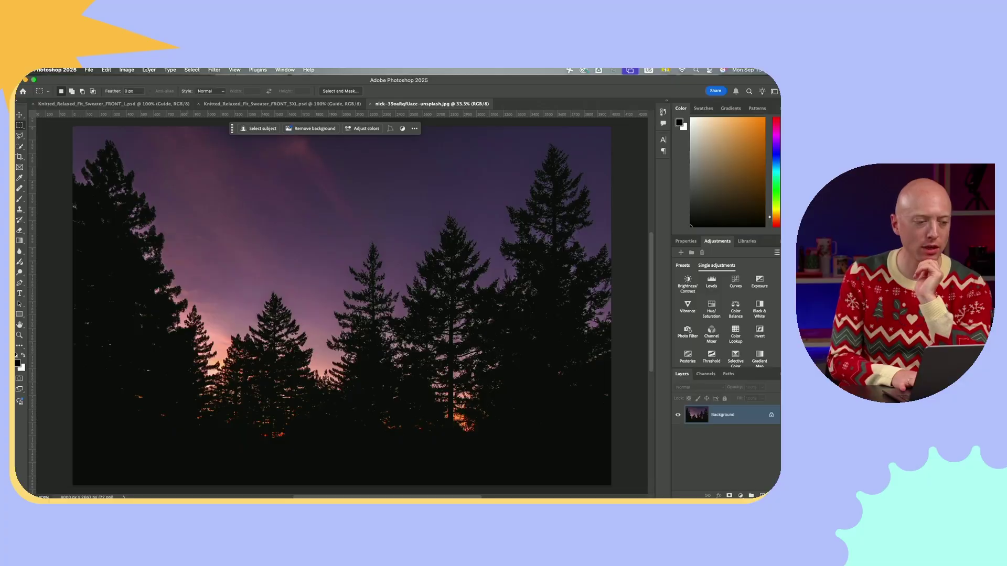
Resize the forest photo to a width of 558 pixels to match the 3XL sweater template
click(126, 70)
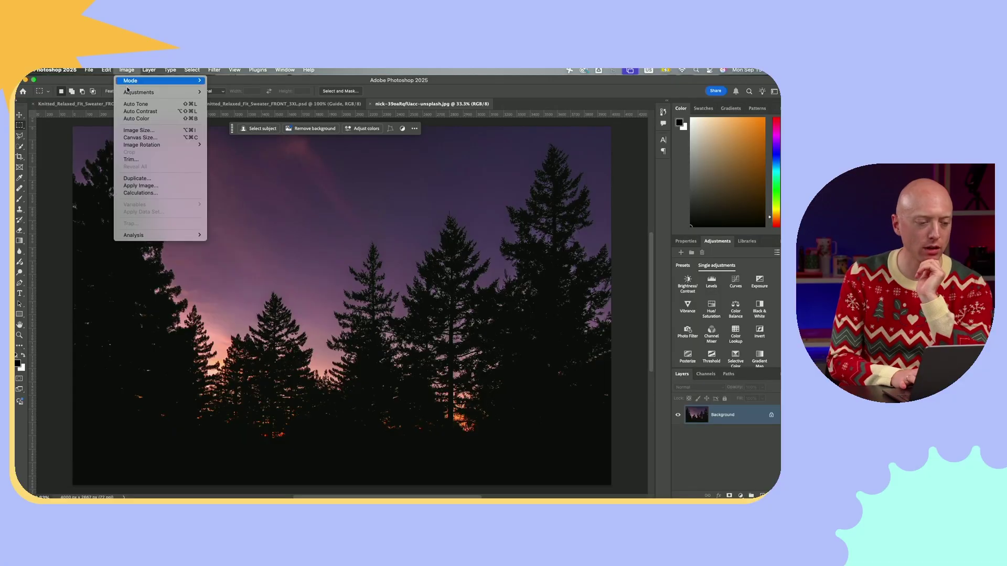
click(139, 130)
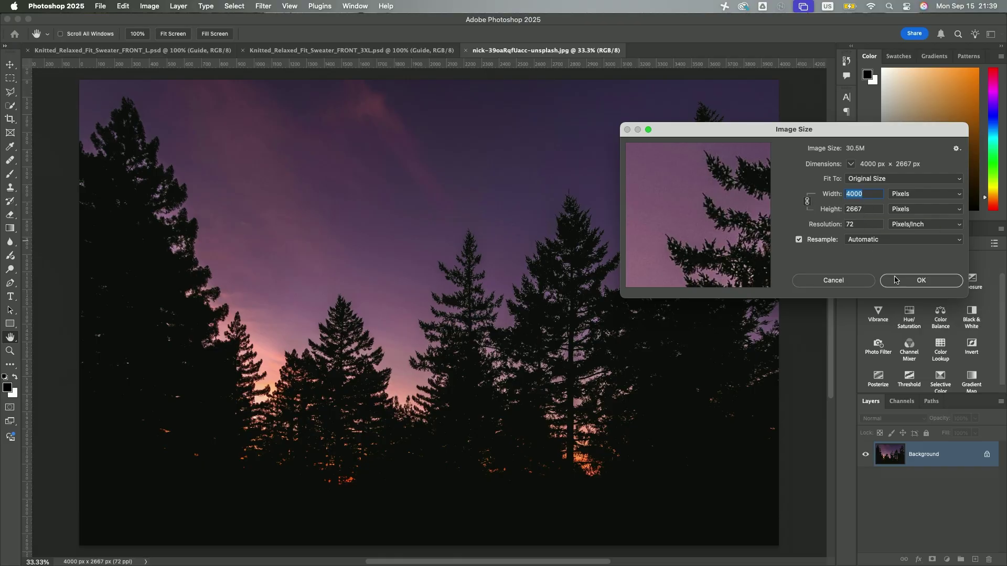
click(838, 280)
click(358, 52)
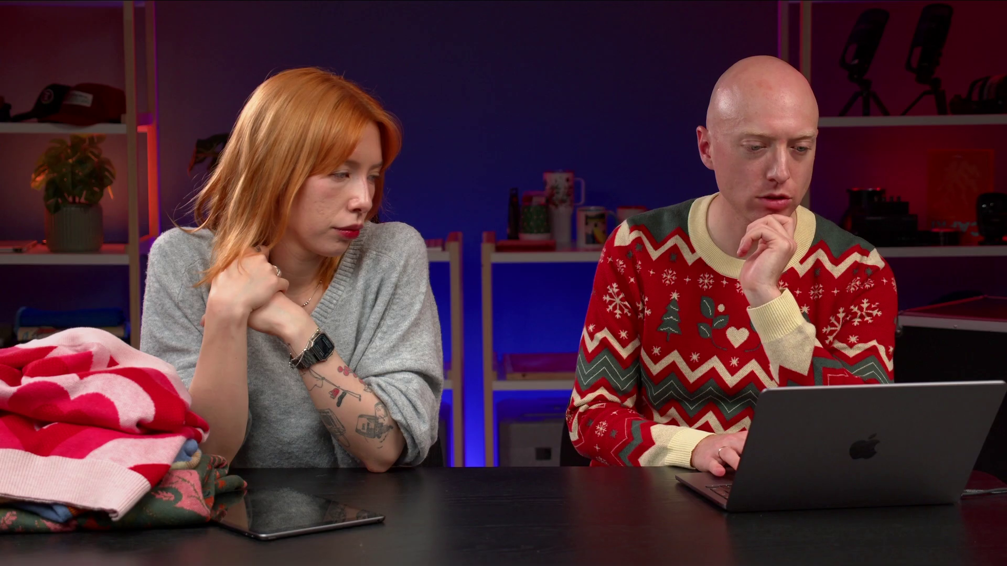
text(558)
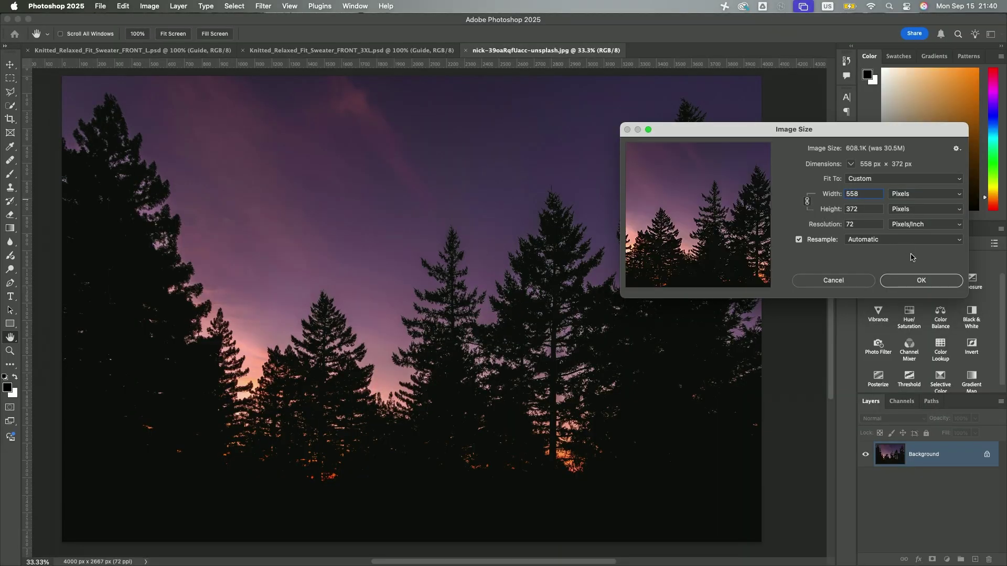
click(896, 280)
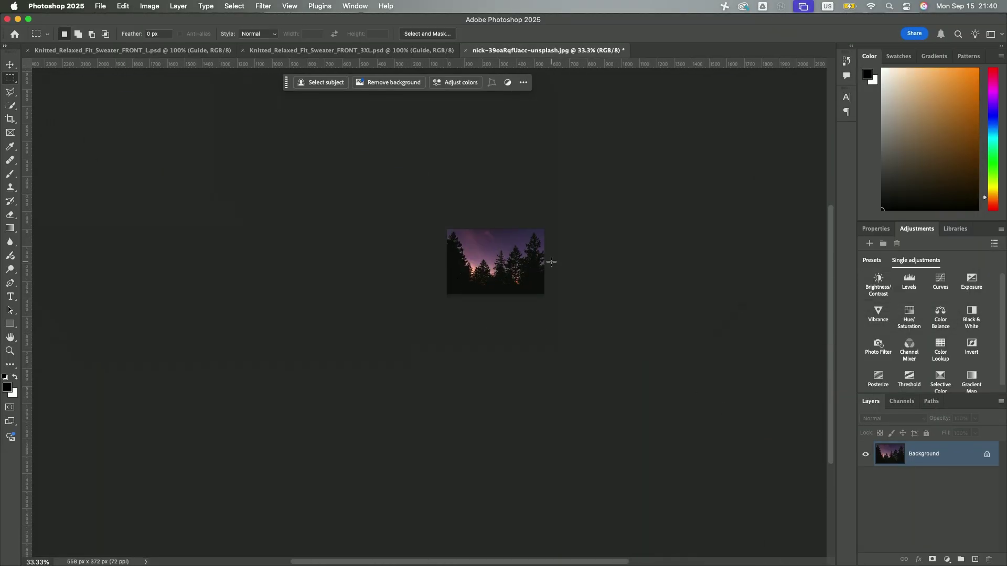
Select the dark tree silhouettes with Color Range, sampling the trees and setting the fuzziness to 51
scroll(551, 262, up, 10)
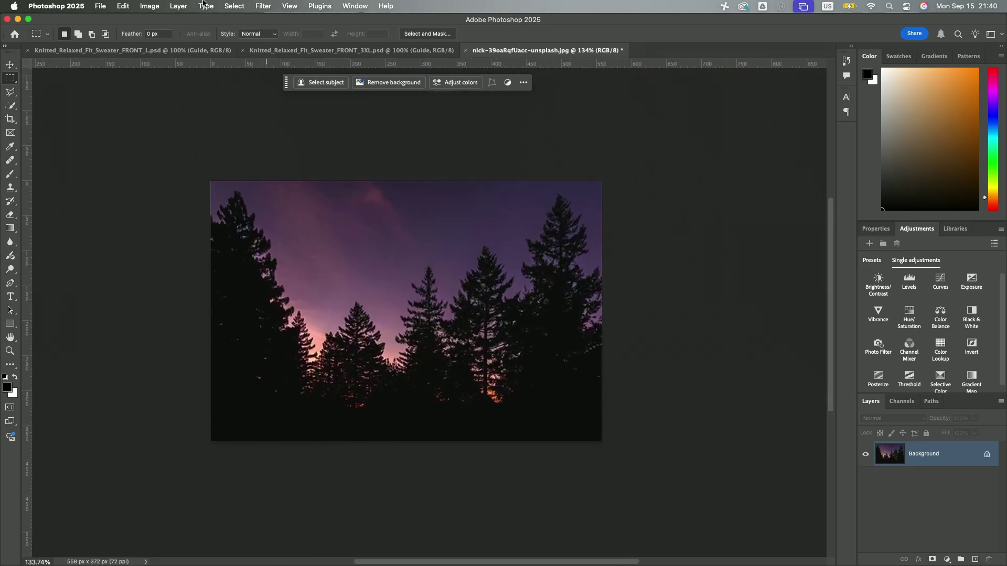
click(204, 5)
mouse_move(235, 5)
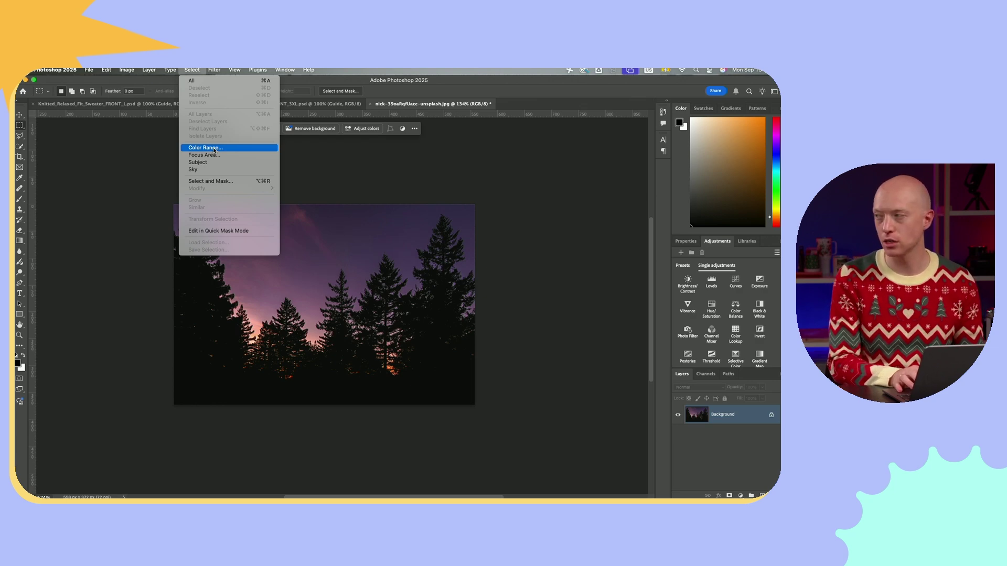
click(213, 147)
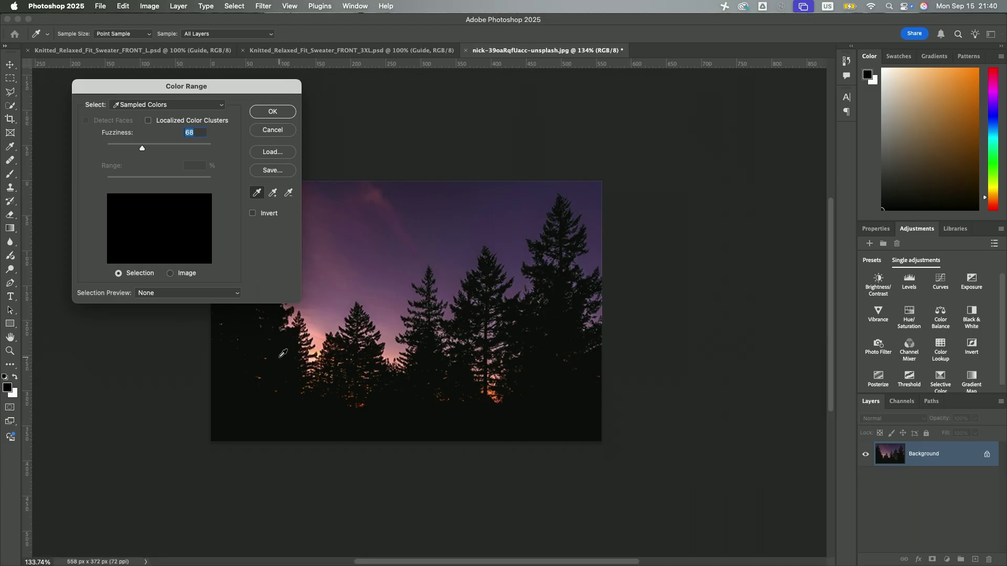
click(280, 356)
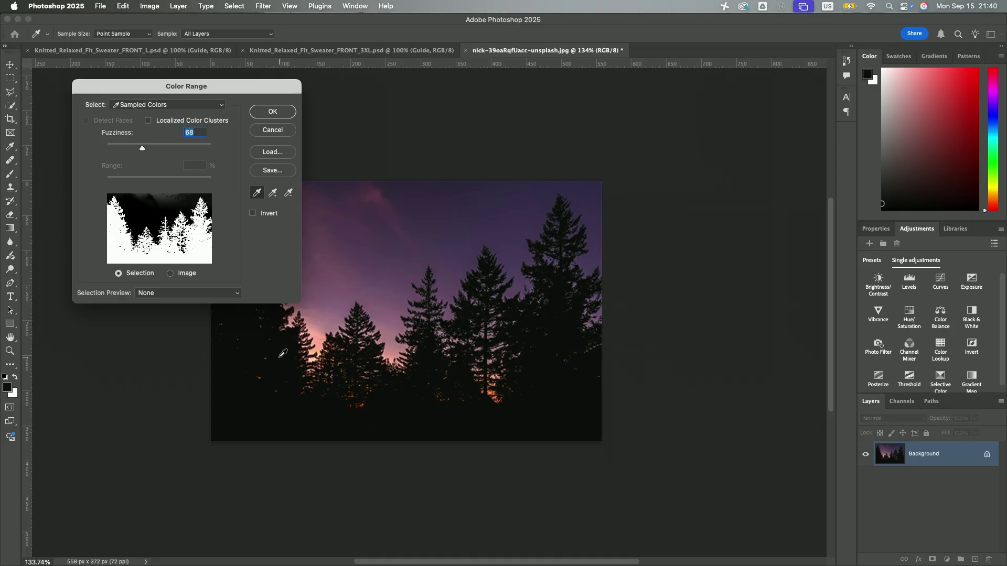
click(463, 445)
drag(149, 151, 178, 151)
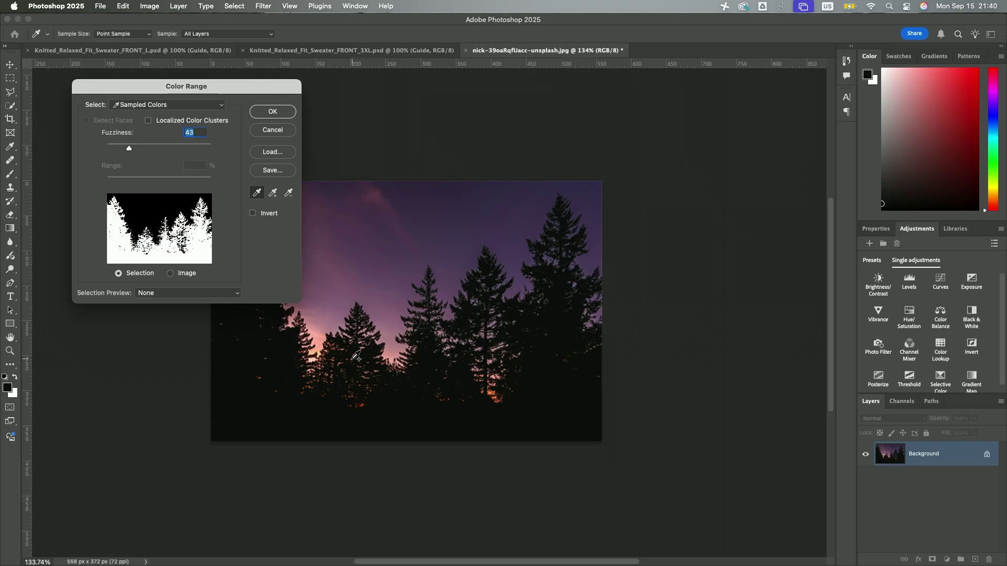
click(343, 357)
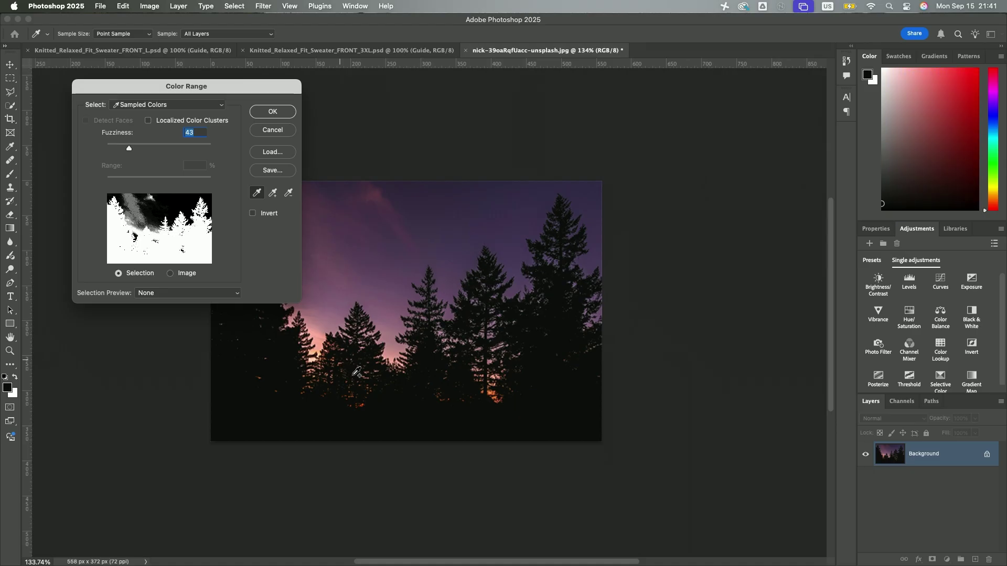
click(383, 379)
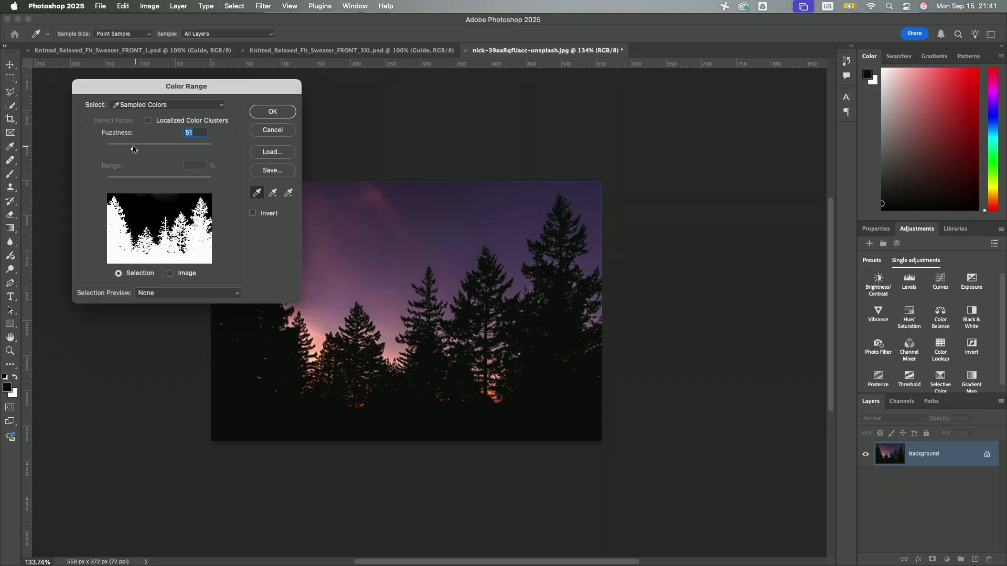
click(271, 113)
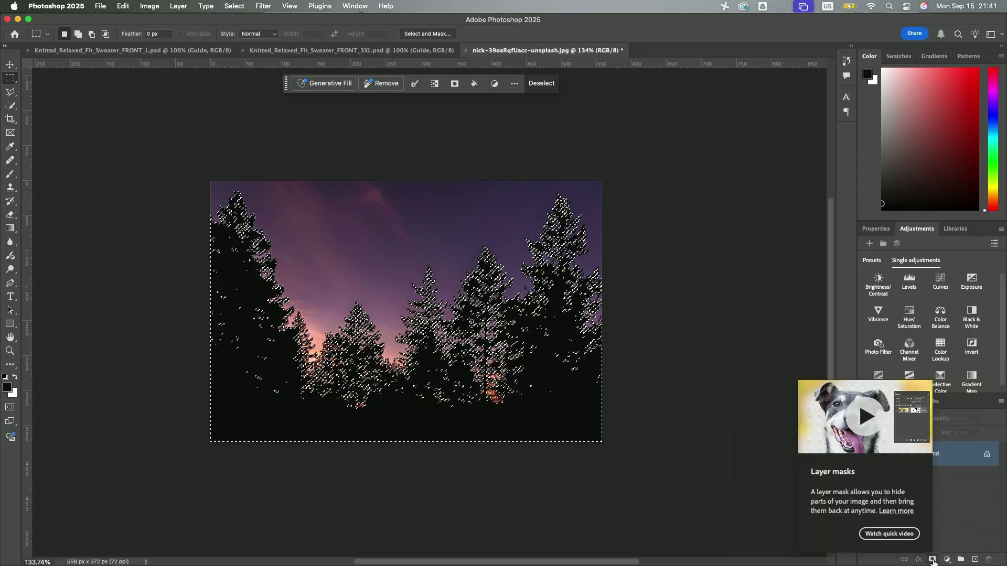
Turn the tree selection into a layer mask on the photo and display the mask on its own
click(932, 560)
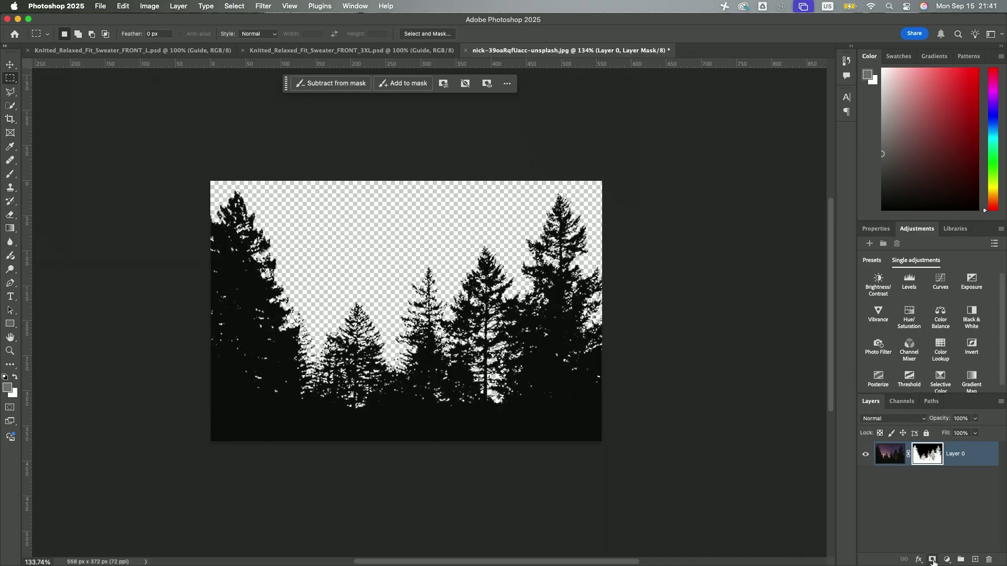
click(935, 503)
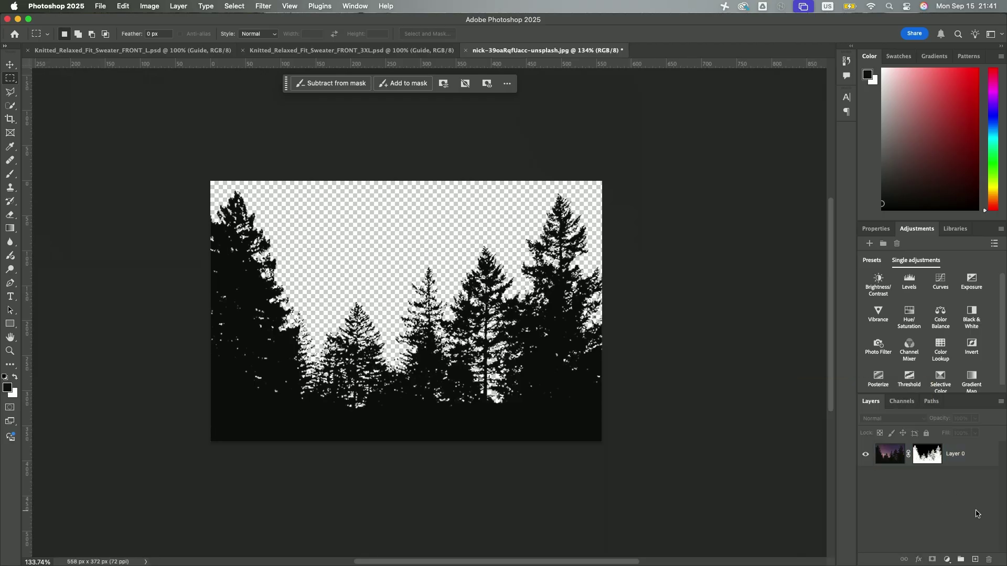
alt+click(934, 458)
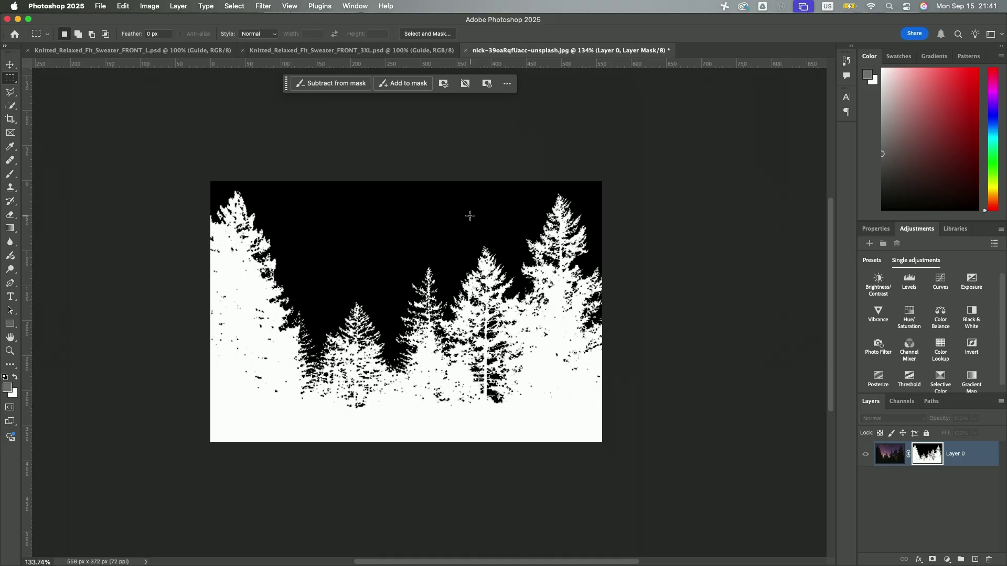
Fill the masked layer's entire image, not its mask, with the black foreground color 000000
click(884, 455)
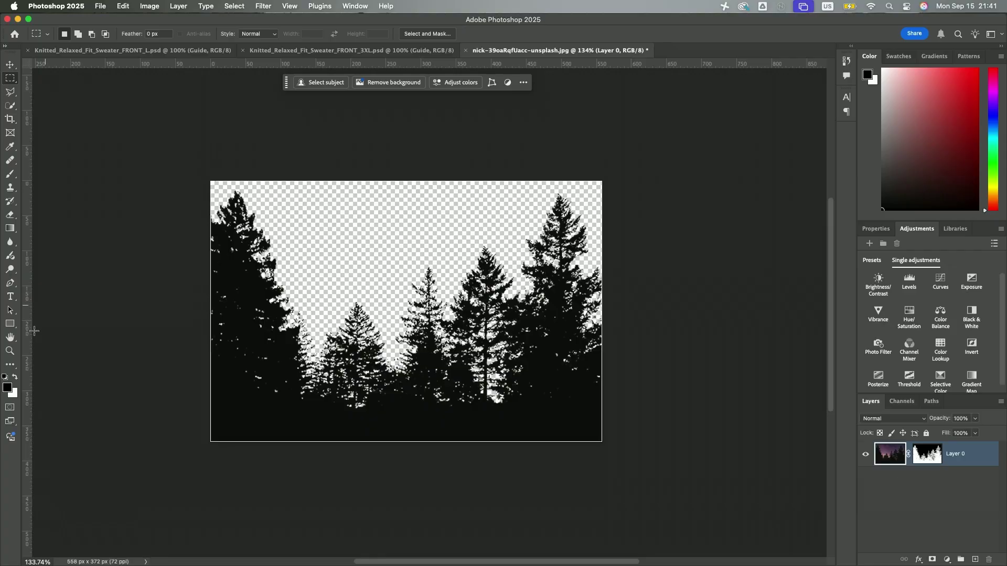
click(6, 388)
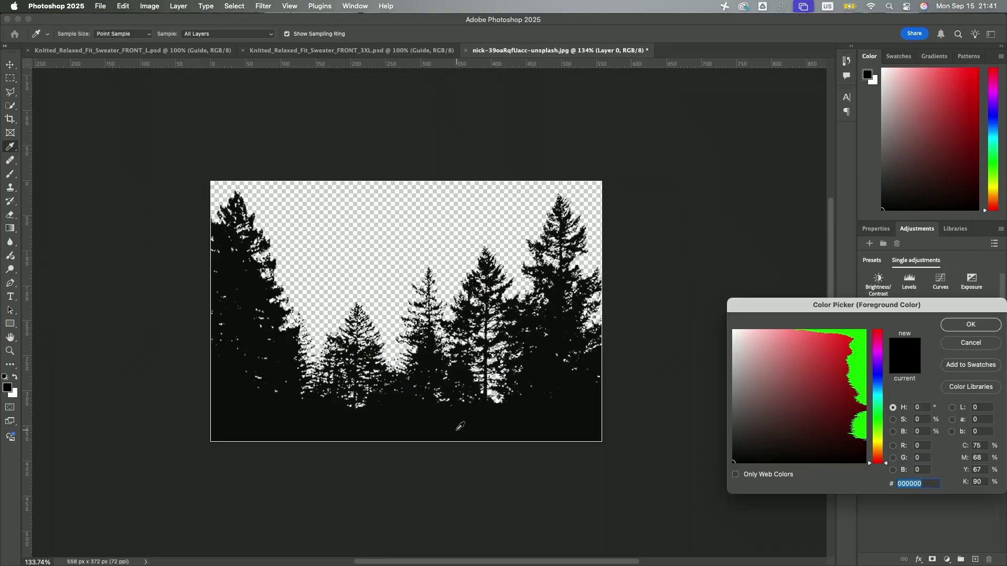
click(970, 326)
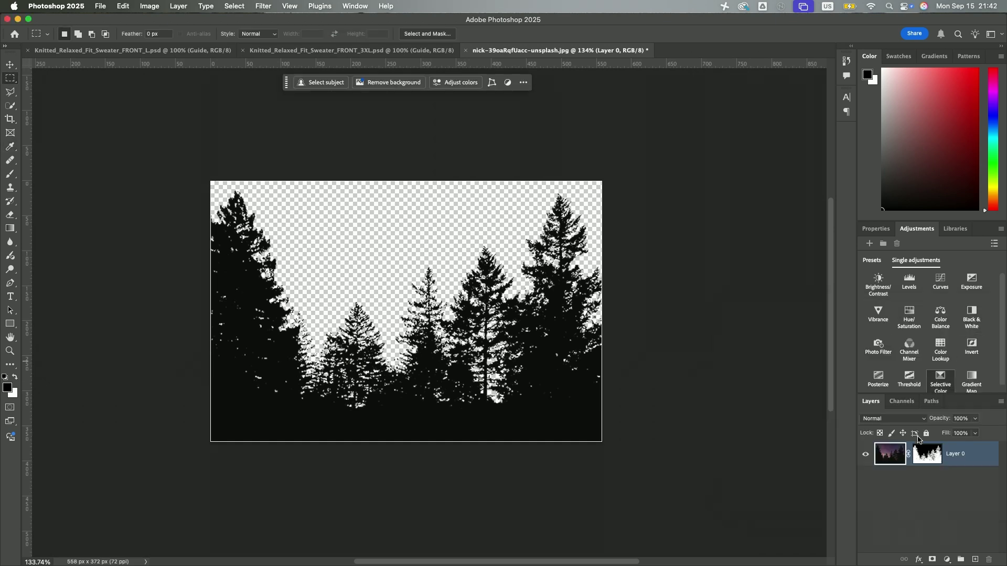
super+click(900, 460)
right_click(534, 289)
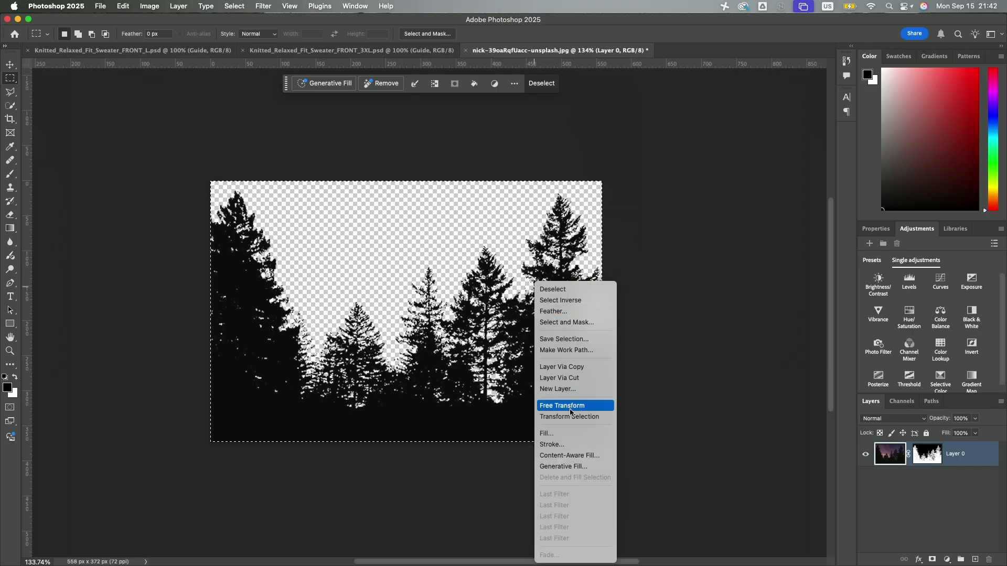
click(562, 434)
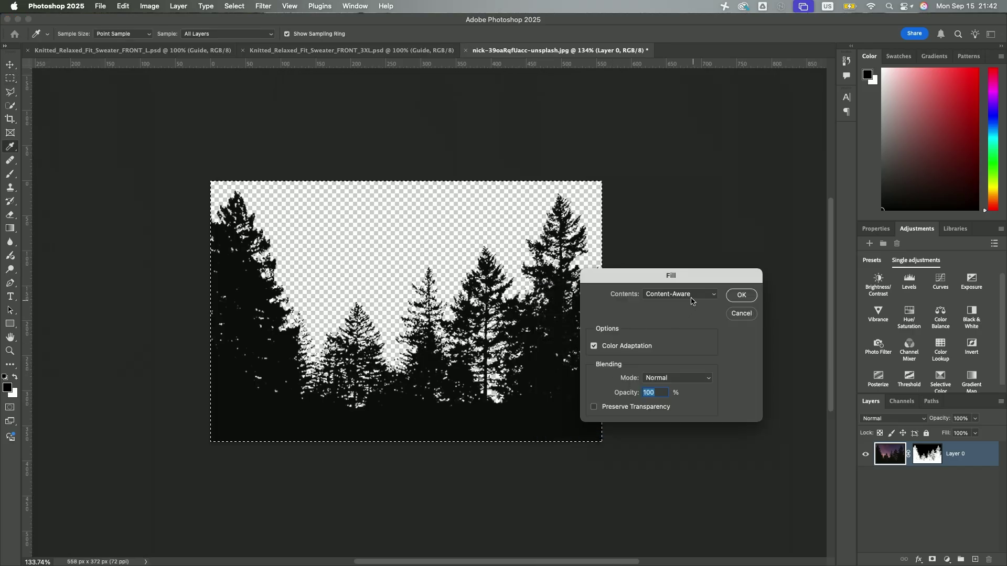
click(691, 301)
click(670, 253)
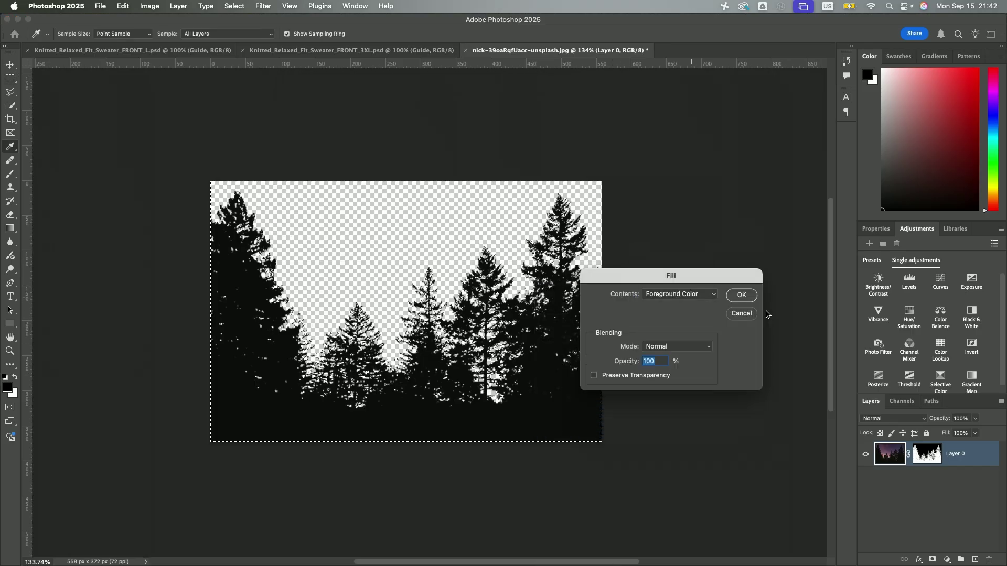
click(742, 296)
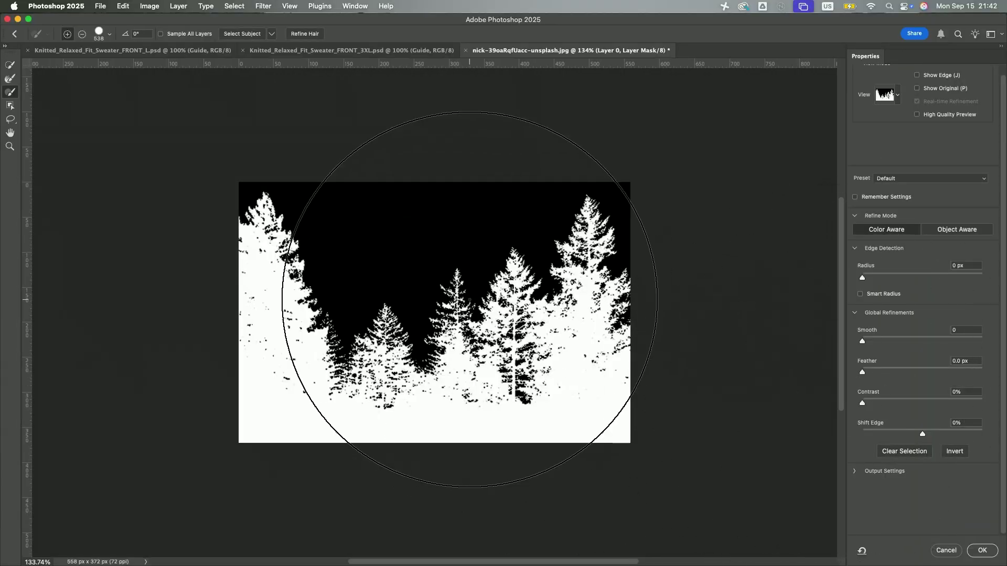
Refine the tree mask with a contrast of 100% and a shift edge of +20%, inspecting the treetops up close before applying
scroll(468, 300, up, 6)
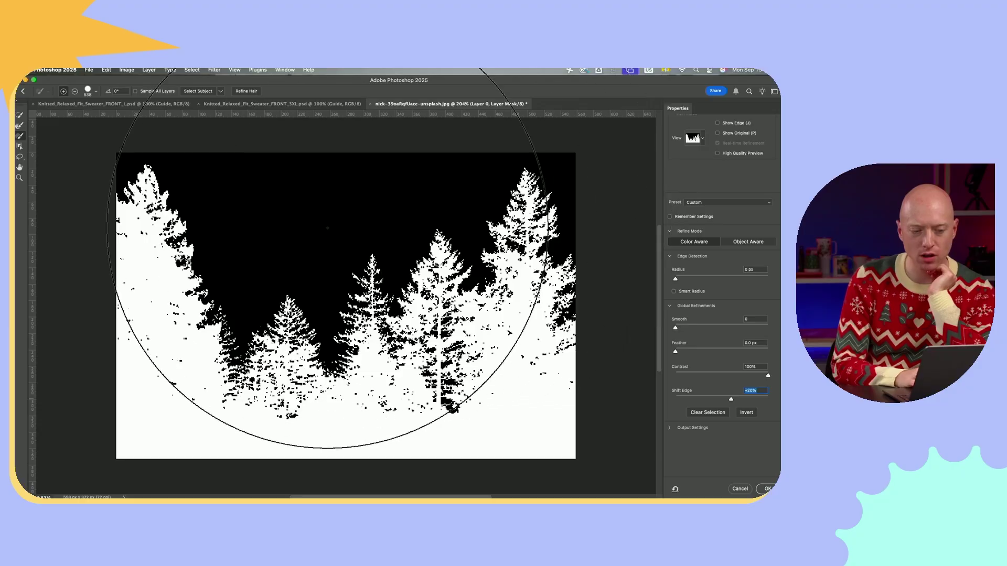
scroll(327, 227, up, 5)
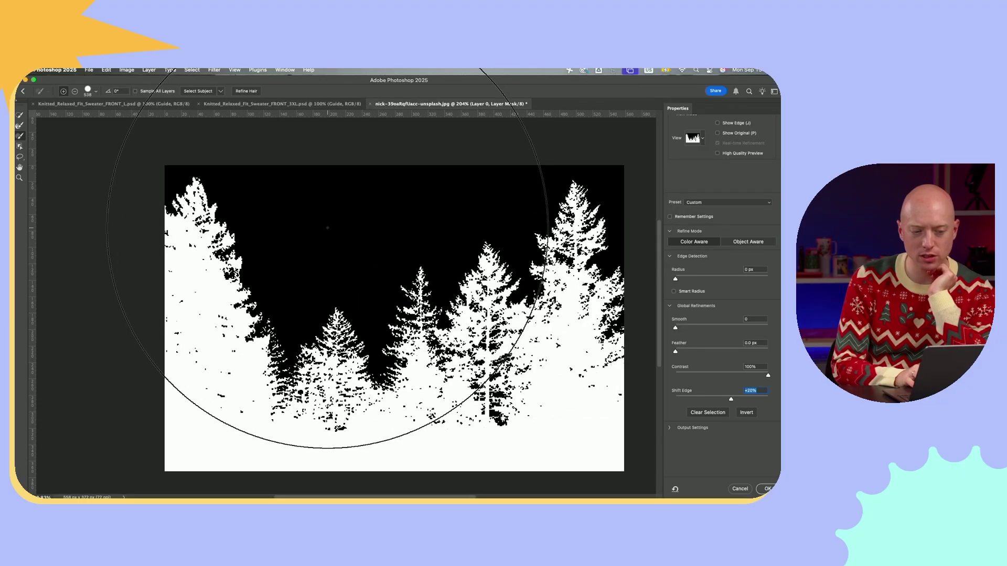
scroll(327, 228, up, 3)
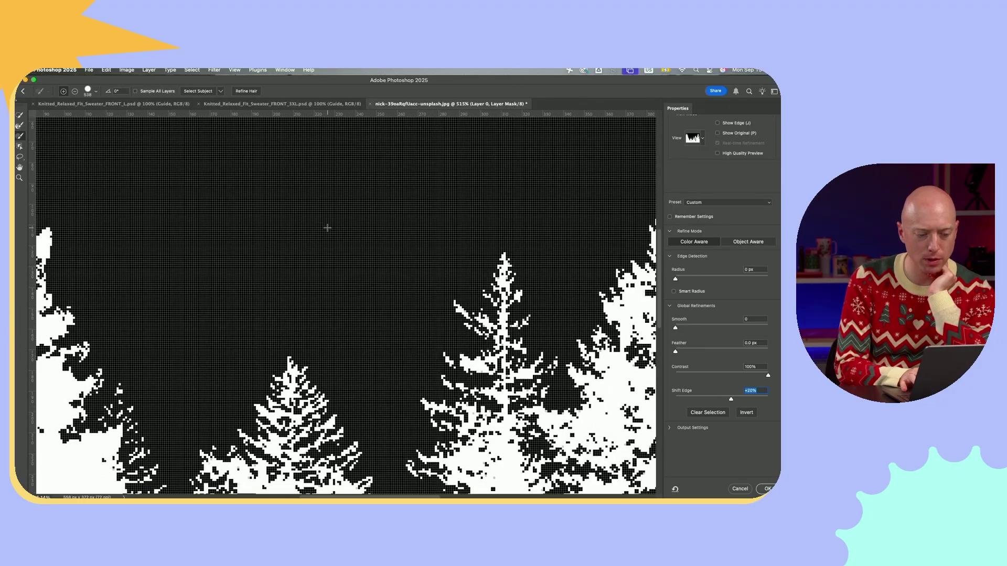
scroll(327, 228, right, 10)
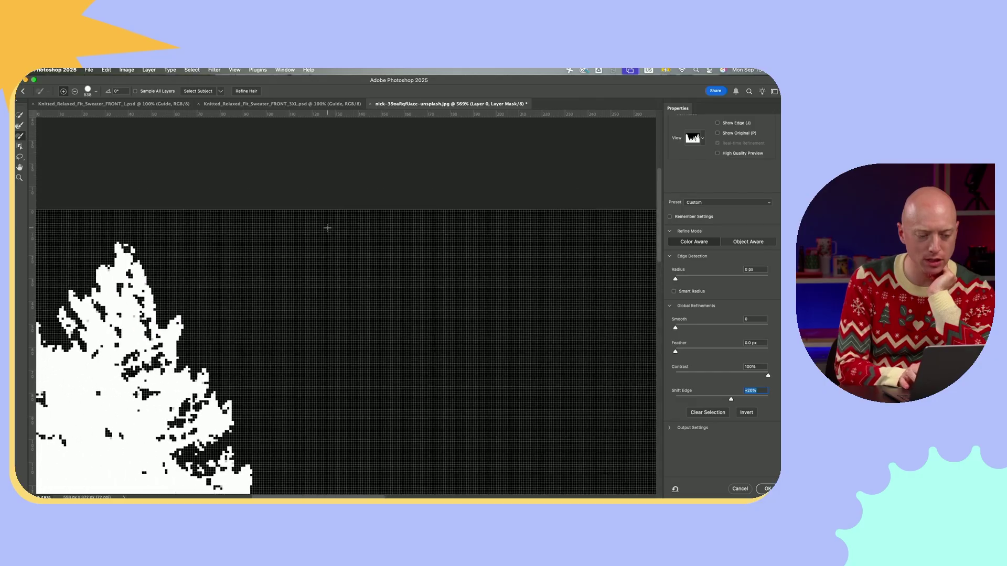
scroll(327, 227, down, 2)
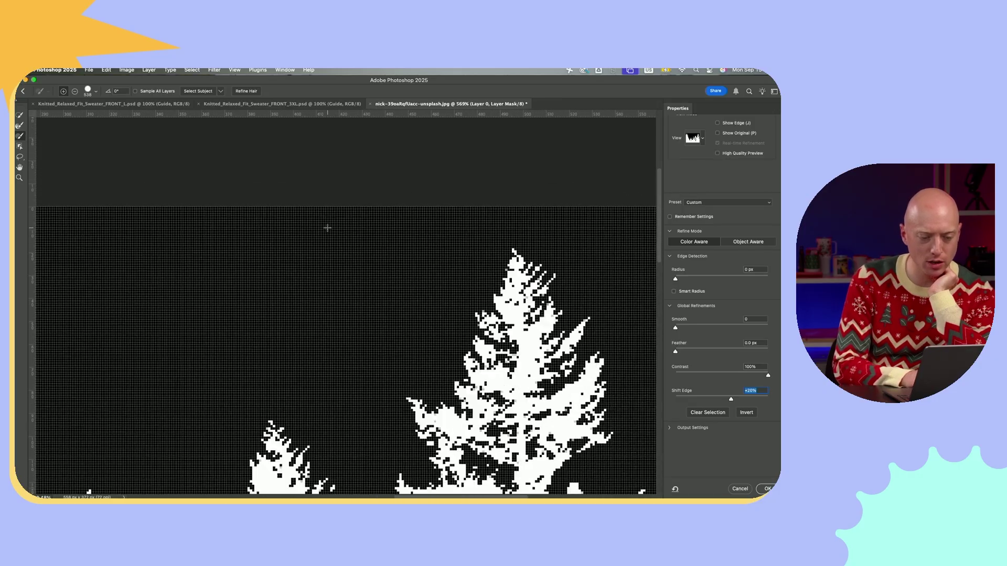
scroll(328, 226, up, 5)
scroll(330, 224, down, 4)
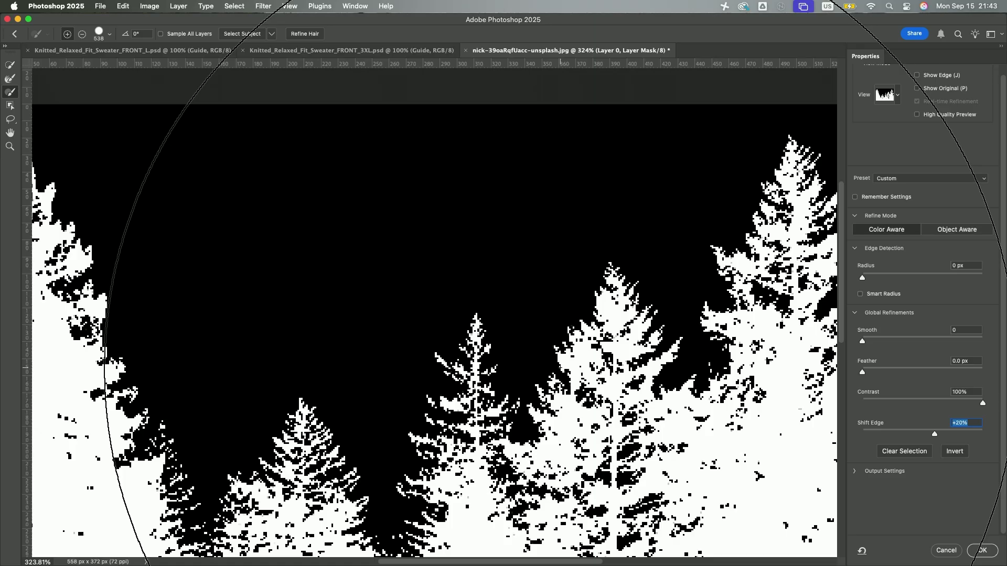
scroll(560, 368, down, 4)
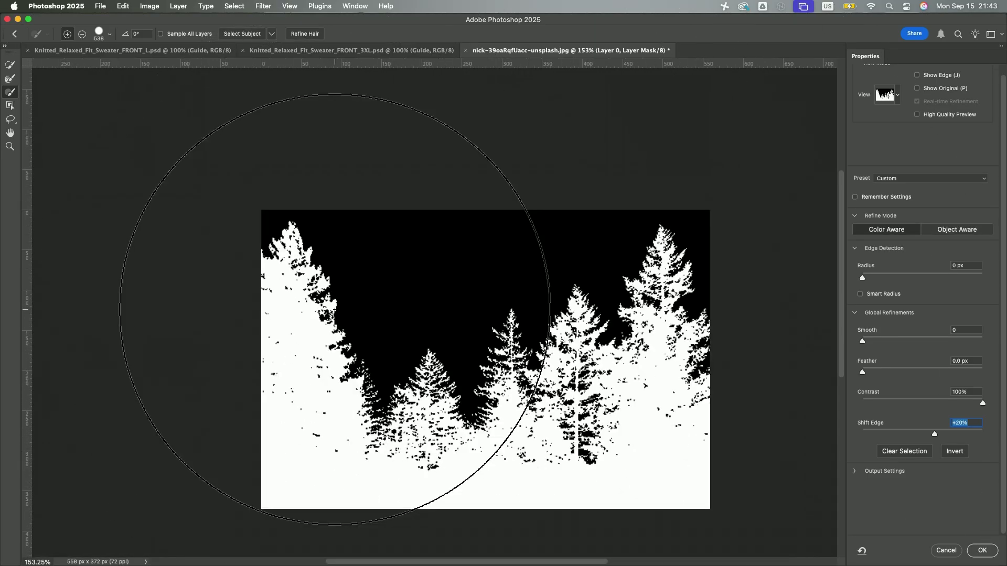
scroll(335, 310, up, 1)
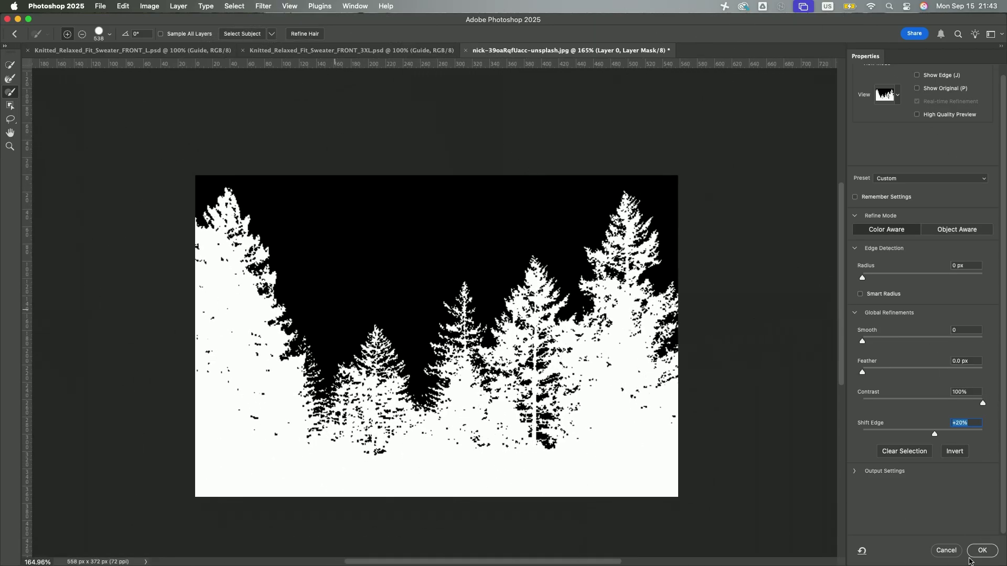
click(985, 551)
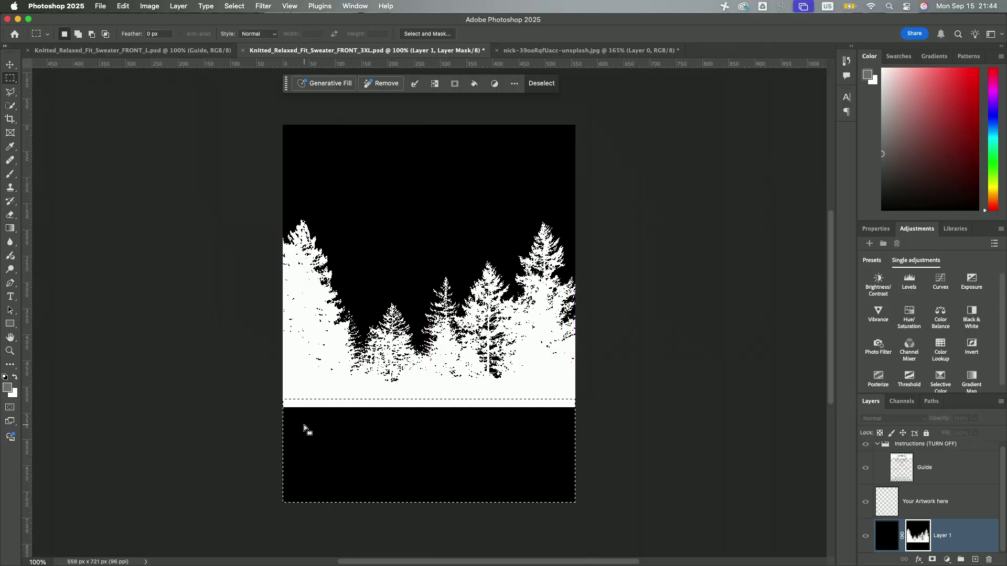
Fill the selected strip below the trees on Layer 1's mask with white, deselect, and reposition the tree artwork slightly on the 3XL template
key(d)
key(super+BackSpace)
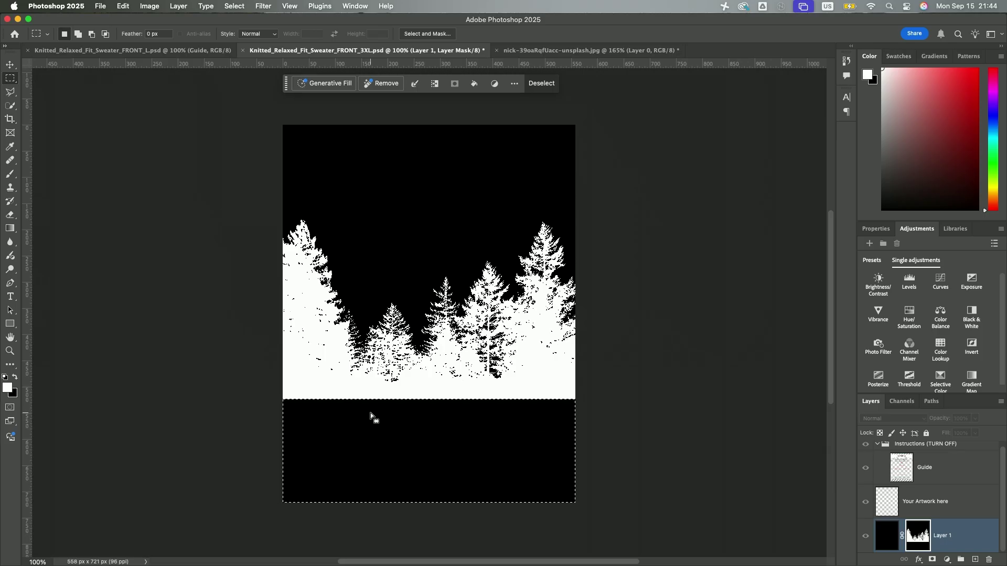
key(alt+BackSpace)
key(super+d)
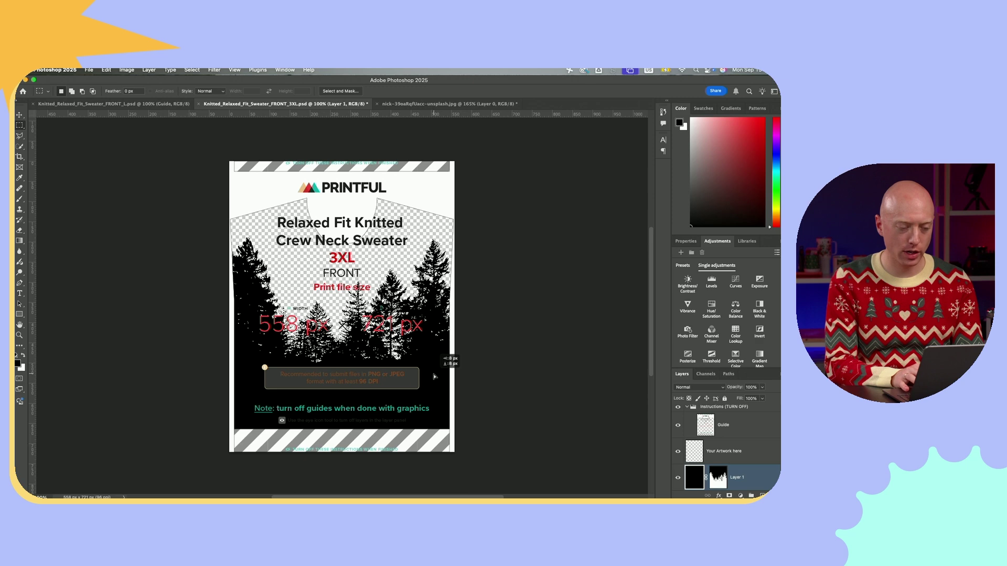
mouse_move(435, 380)
mouse_down()
mouse_move(467, 364)
mouse_move(432, 386)
mouse_up()
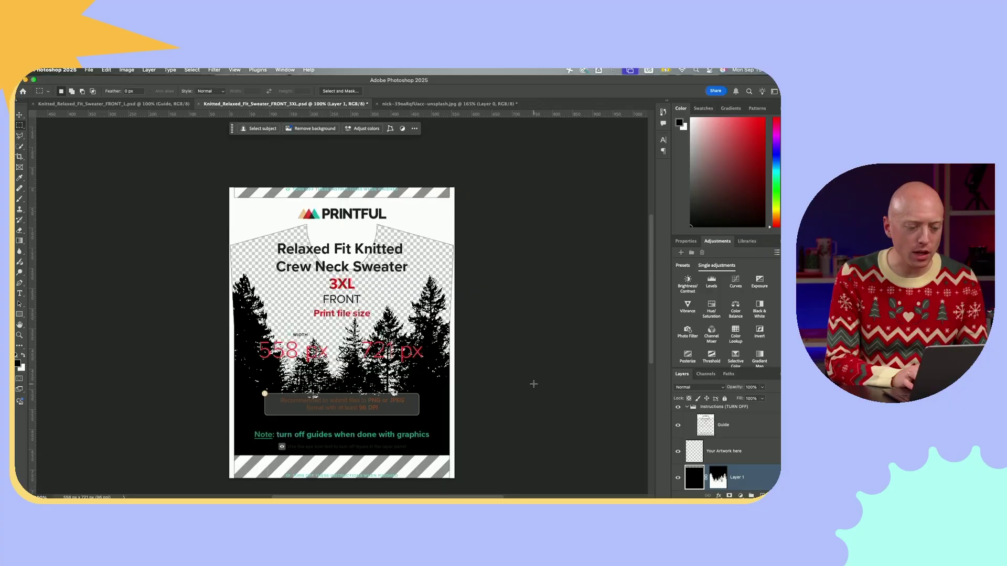
Hide the Instructions (TURN OFF) layer group and quick-export the tree silhouette artwork as a PNG
scroll(534, 384, down, 2)
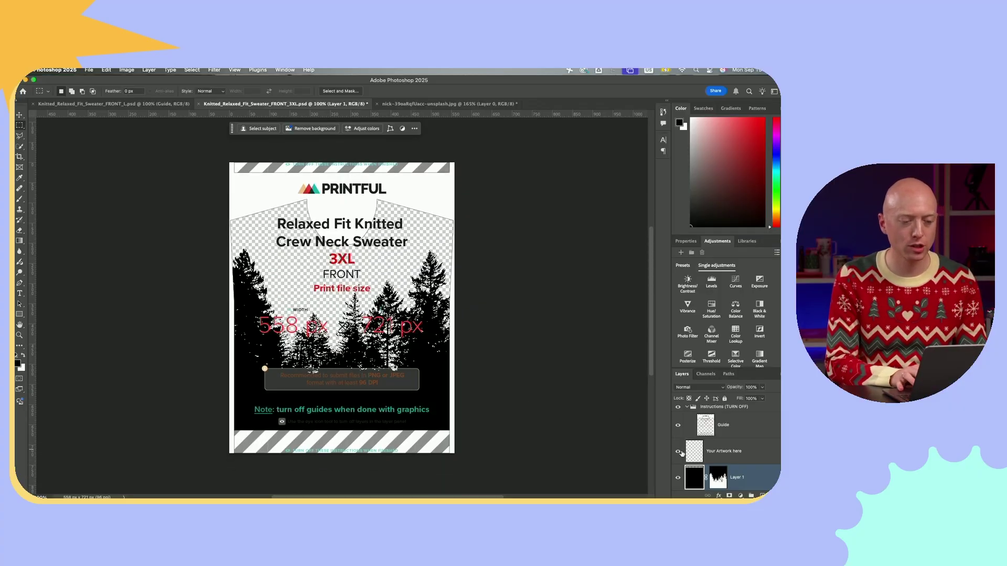
scroll(678, 430, up, 1)
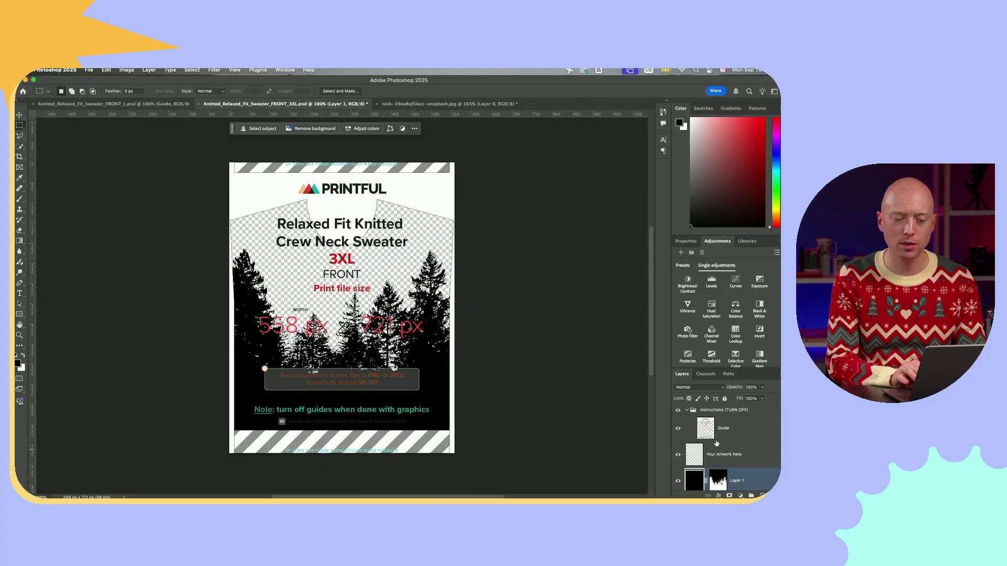
click(677, 411)
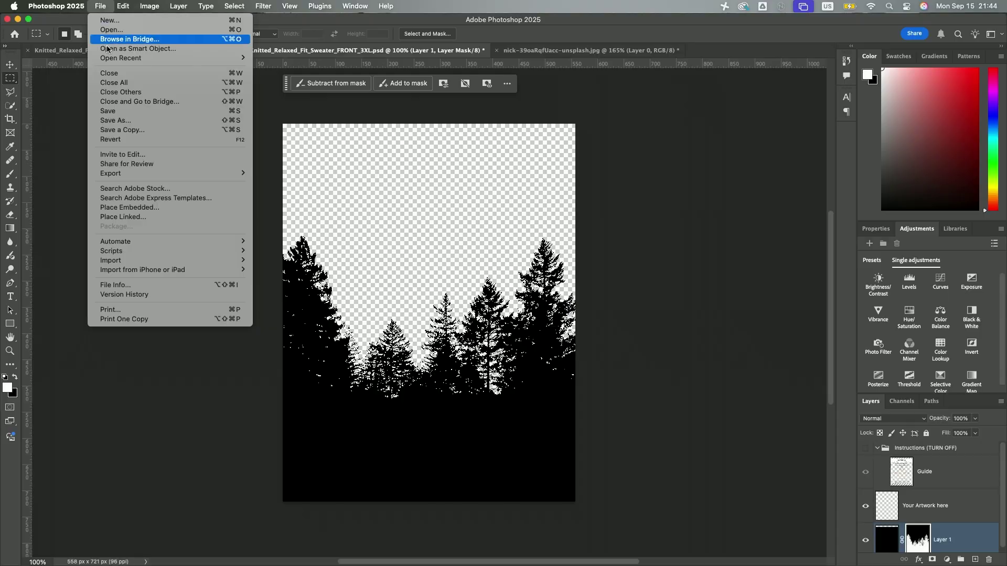
mouse_move(128, 177)
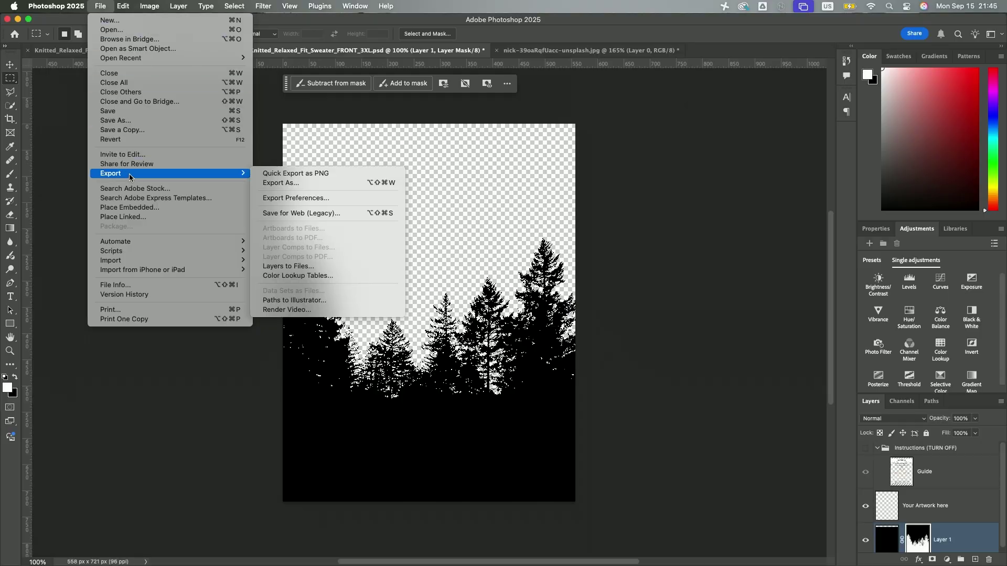
click(292, 174)
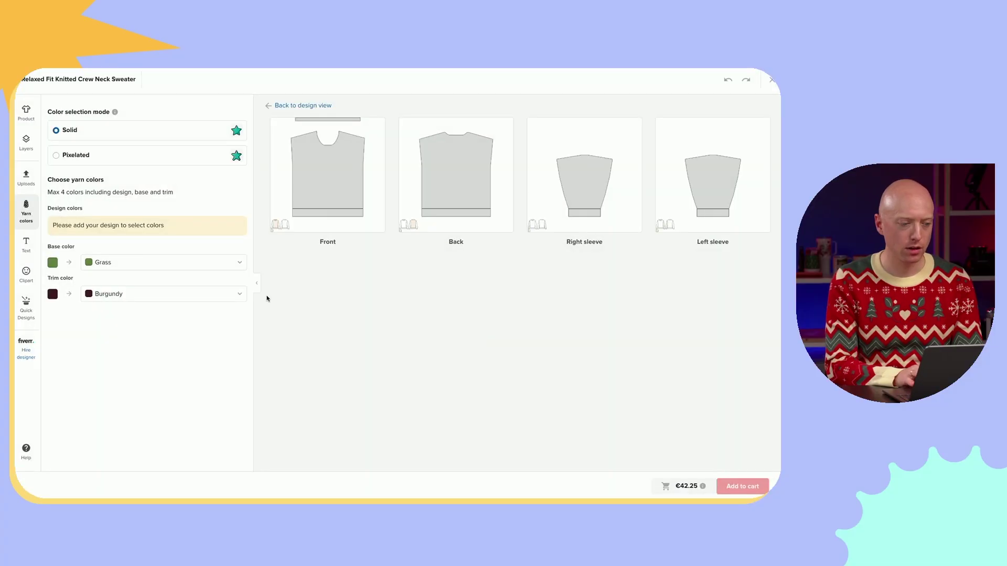
In Printful's sweater designer, add Treetops.png from the file library to the front and shift it slightly lower
click(25, 141)
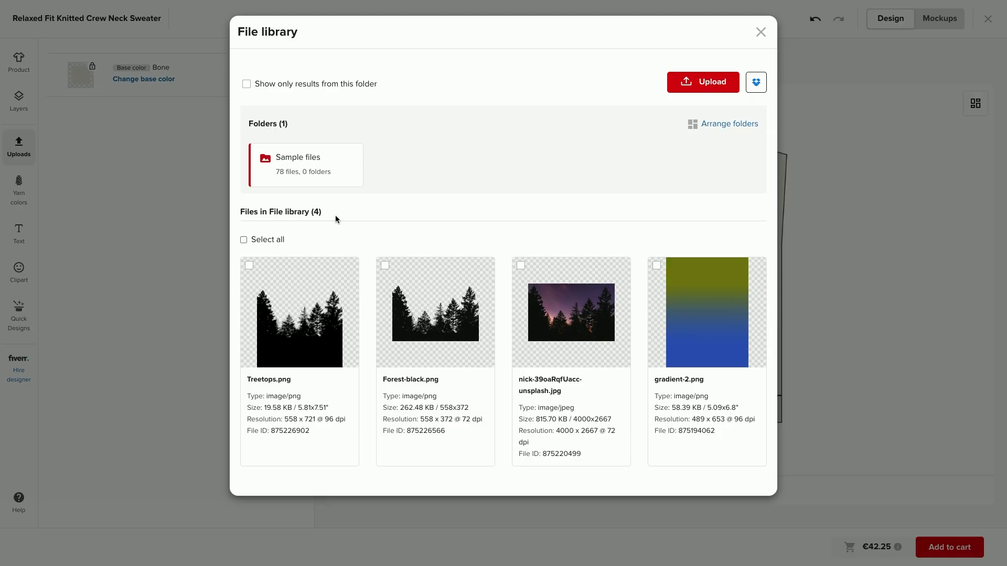
click(292, 310)
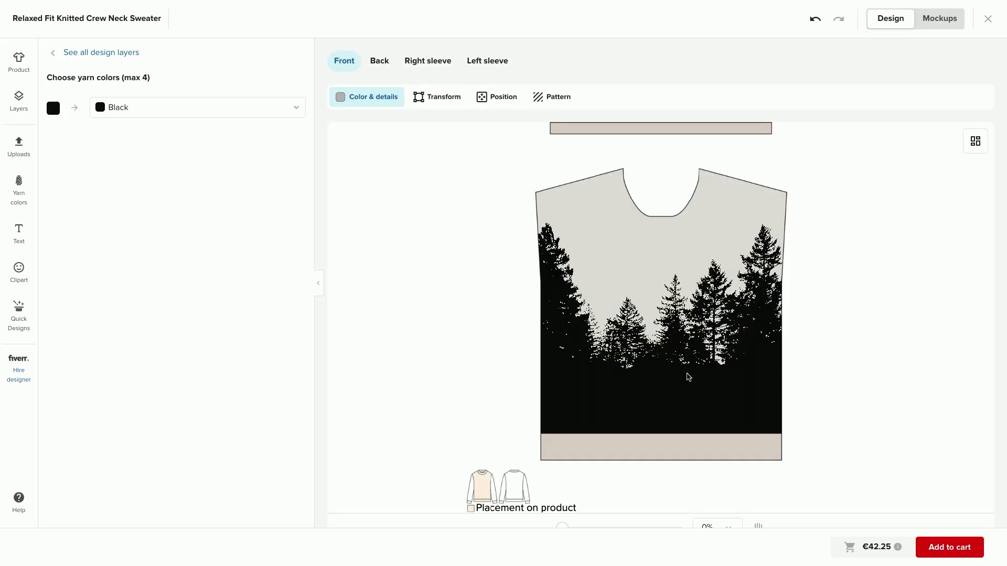
drag(687, 376, 686, 368)
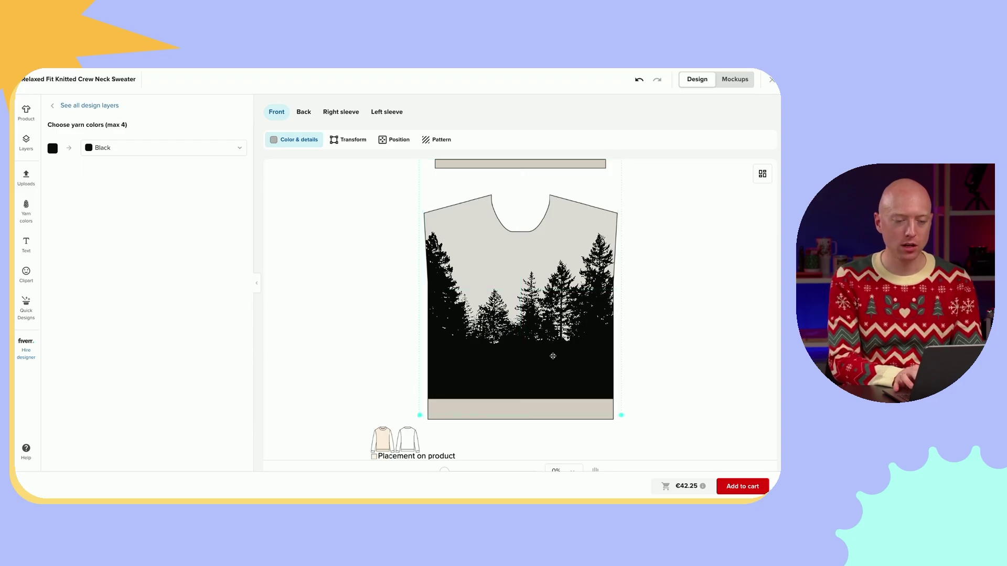
drag(553, 356, 555, 367)
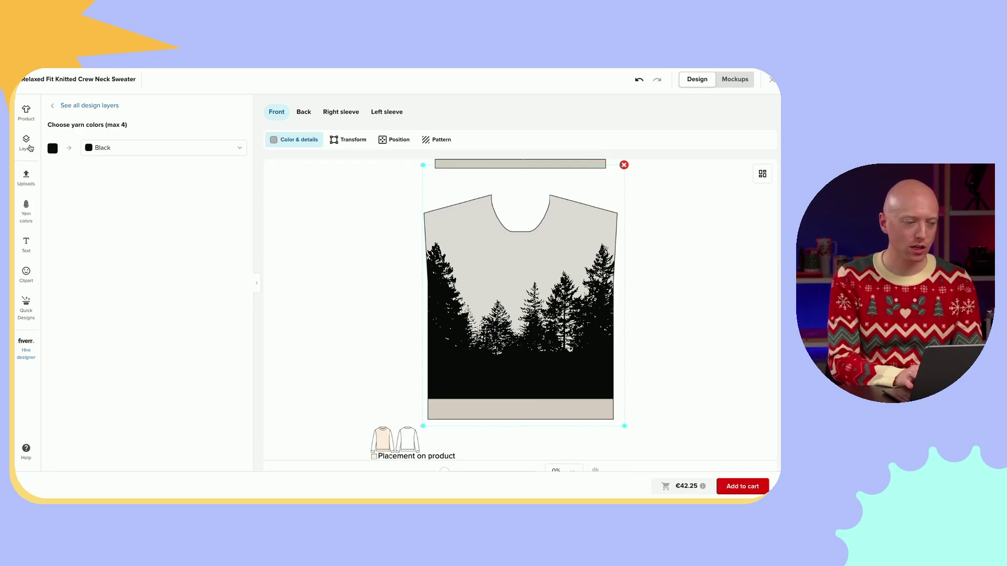
Change the sweater's base yarn color to Yale Blue
click(27, 124)
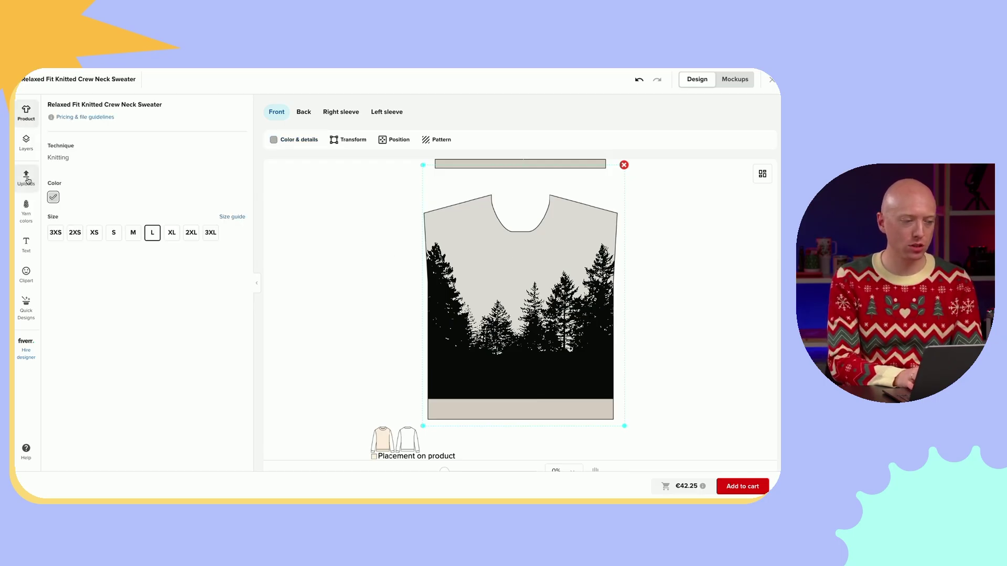
click(25, 215)
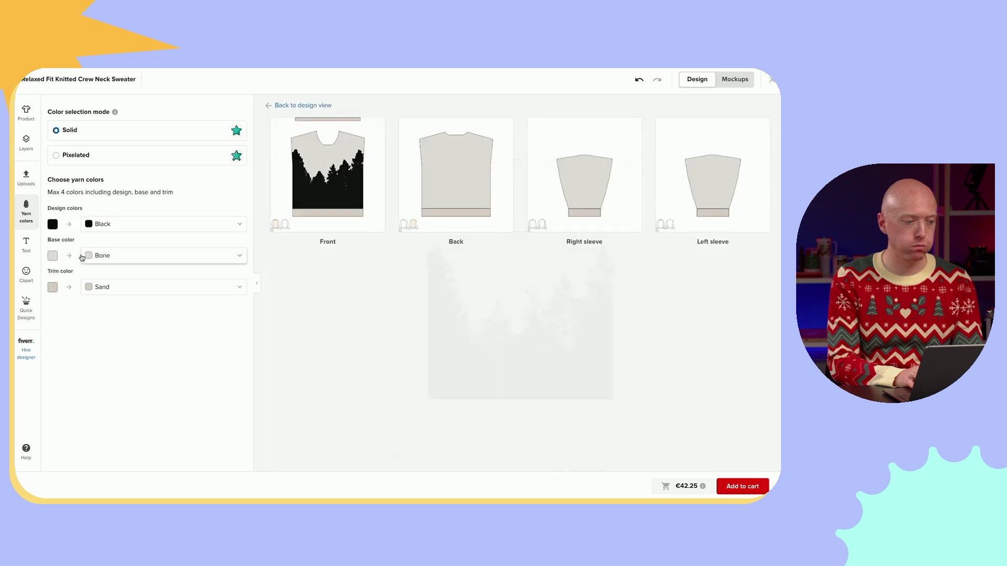
click(136, 260)
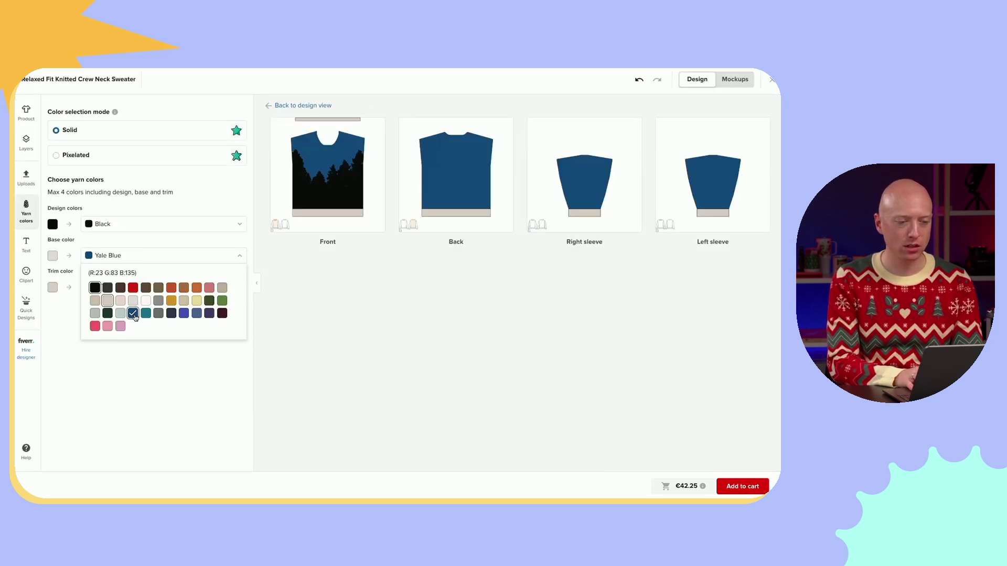
click(345, 348)
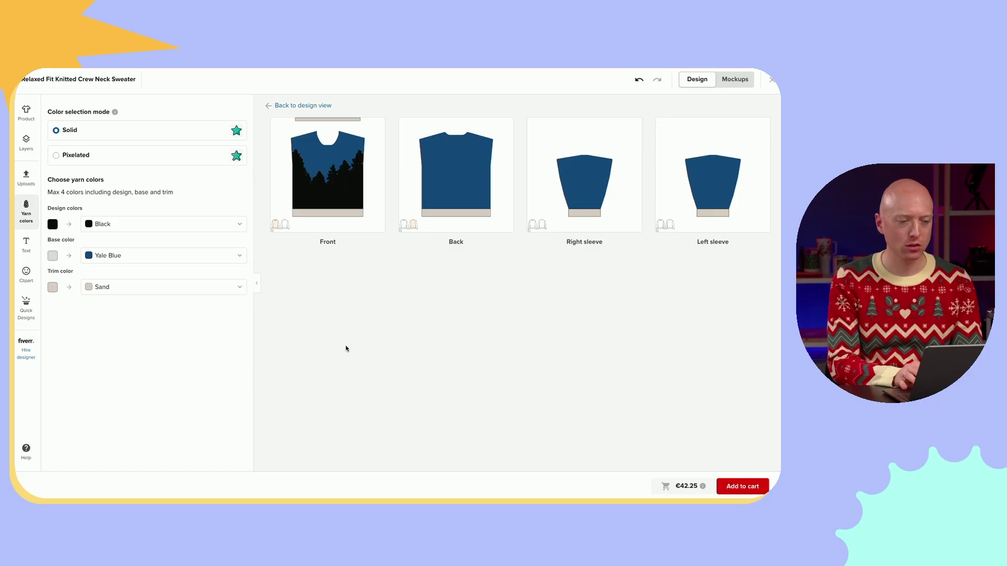